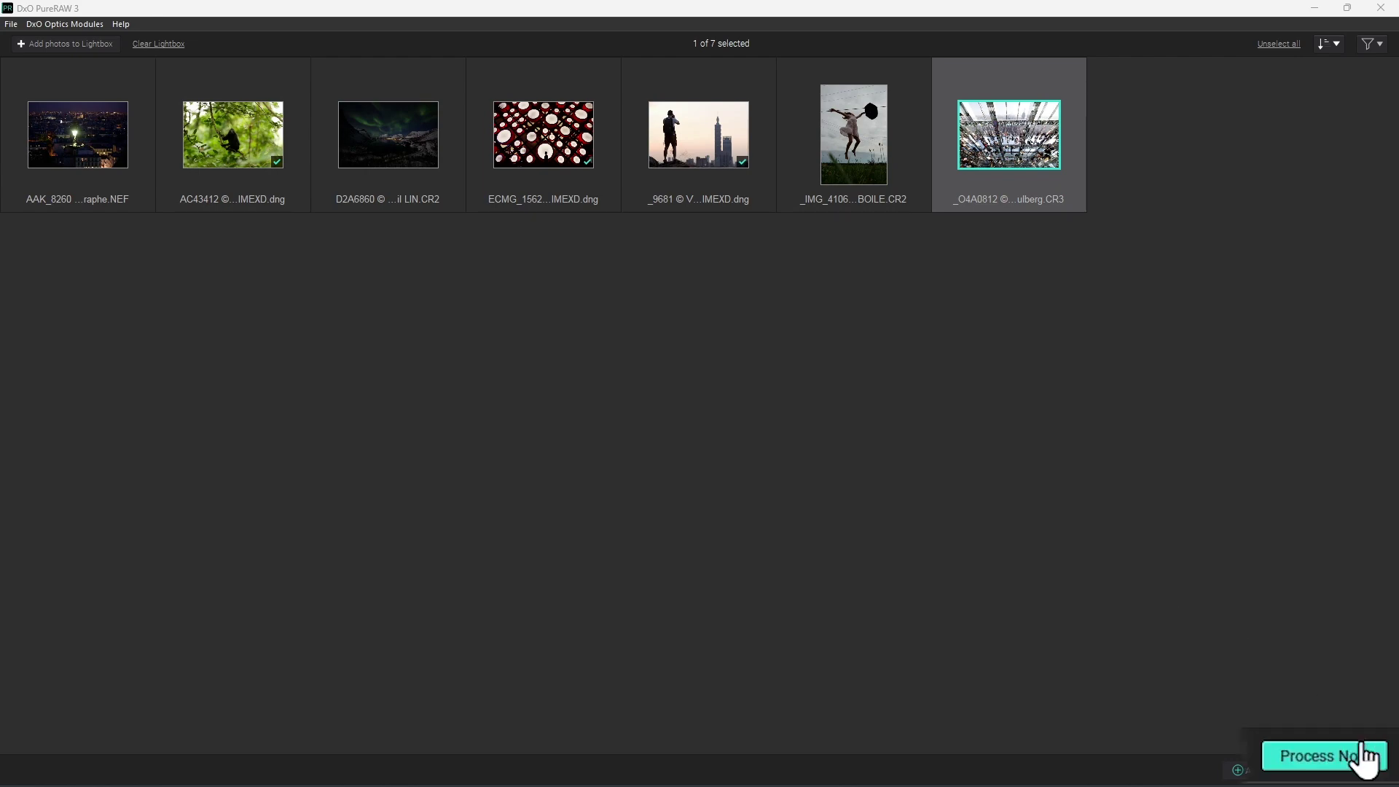
{"action": "left_click", "coordinate": [1356, 760]}
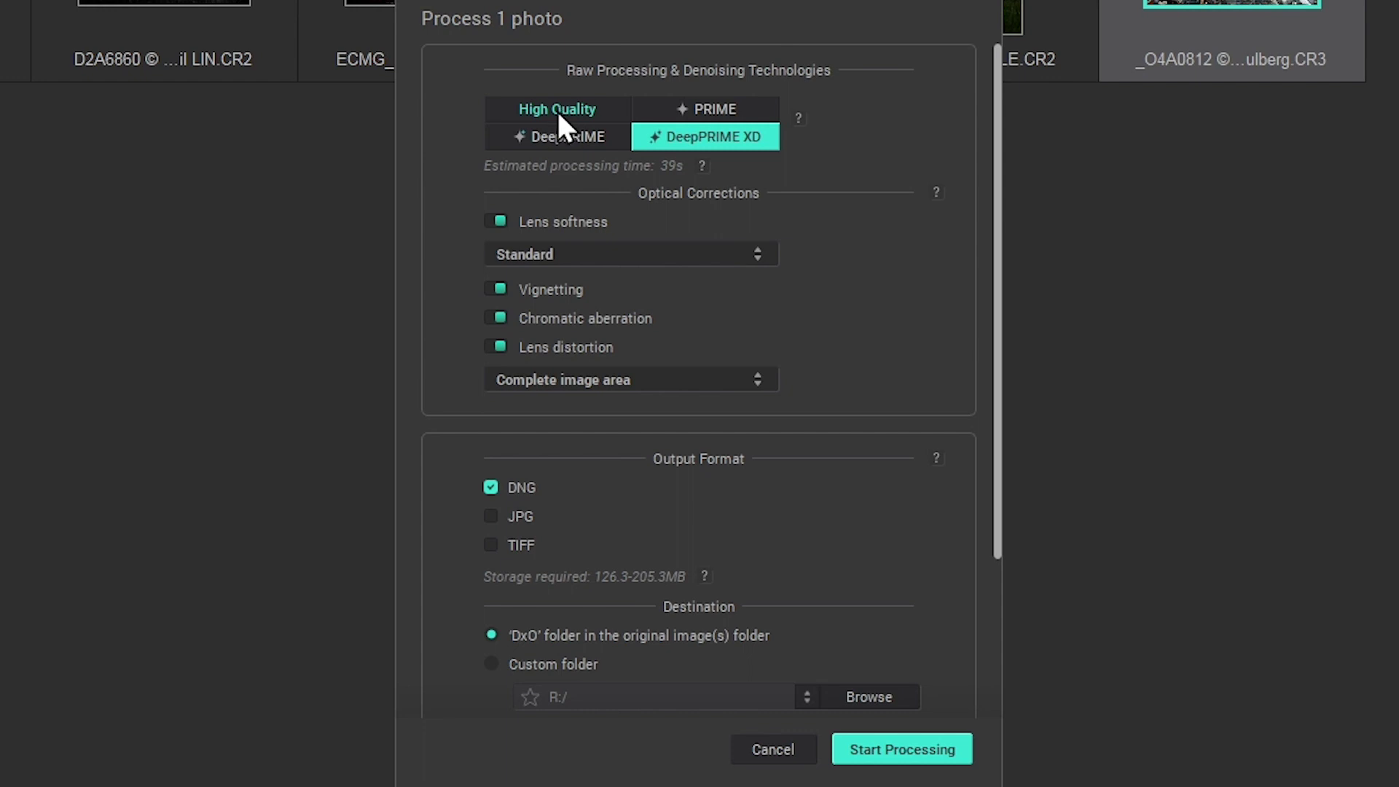
{"action": "left_click", "coordinate": [557, 111]}
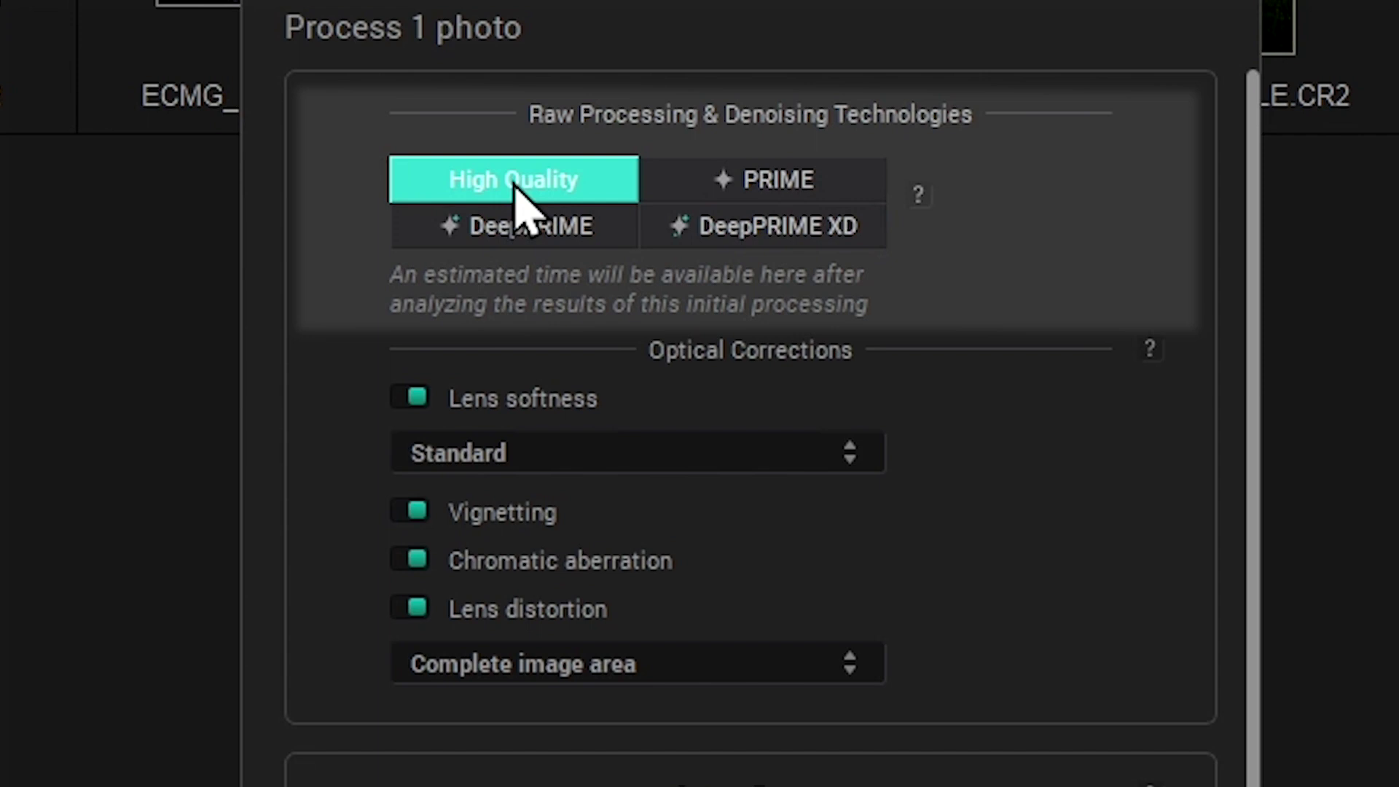
{"action": "left_click", "coordinate": [771, 204]}
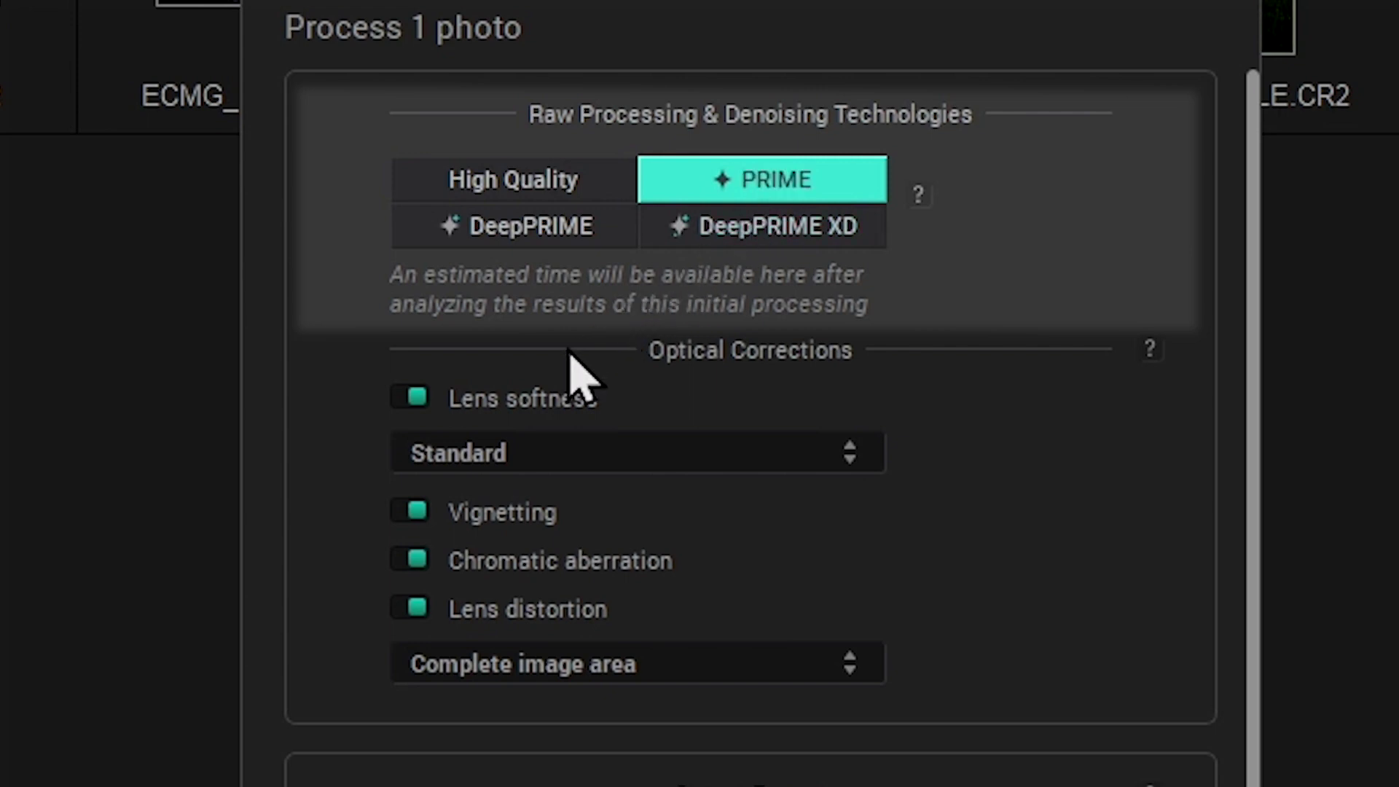
{"action": "left_click", "coordinate": [543, 242]}
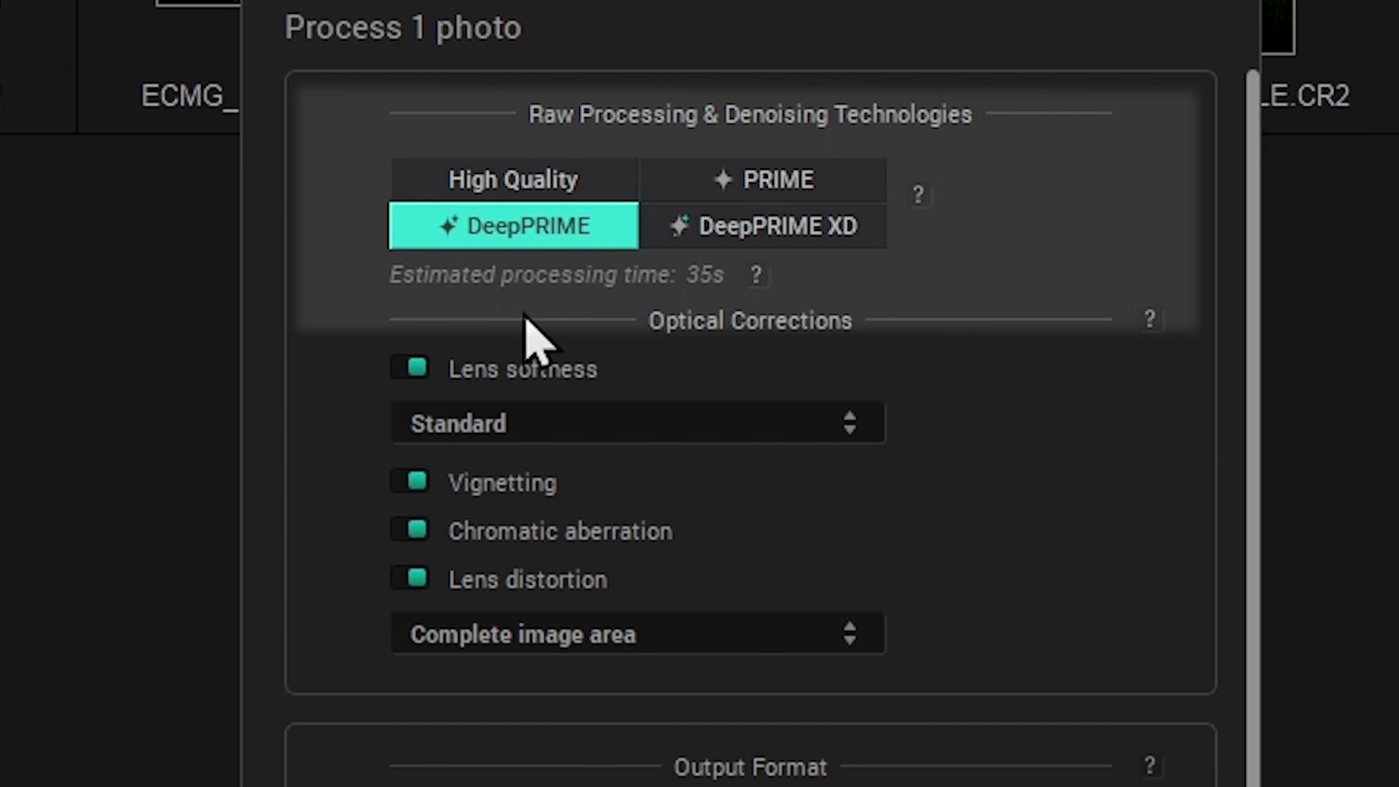
{"action": "left_click", "coordinate": [740, 245]}
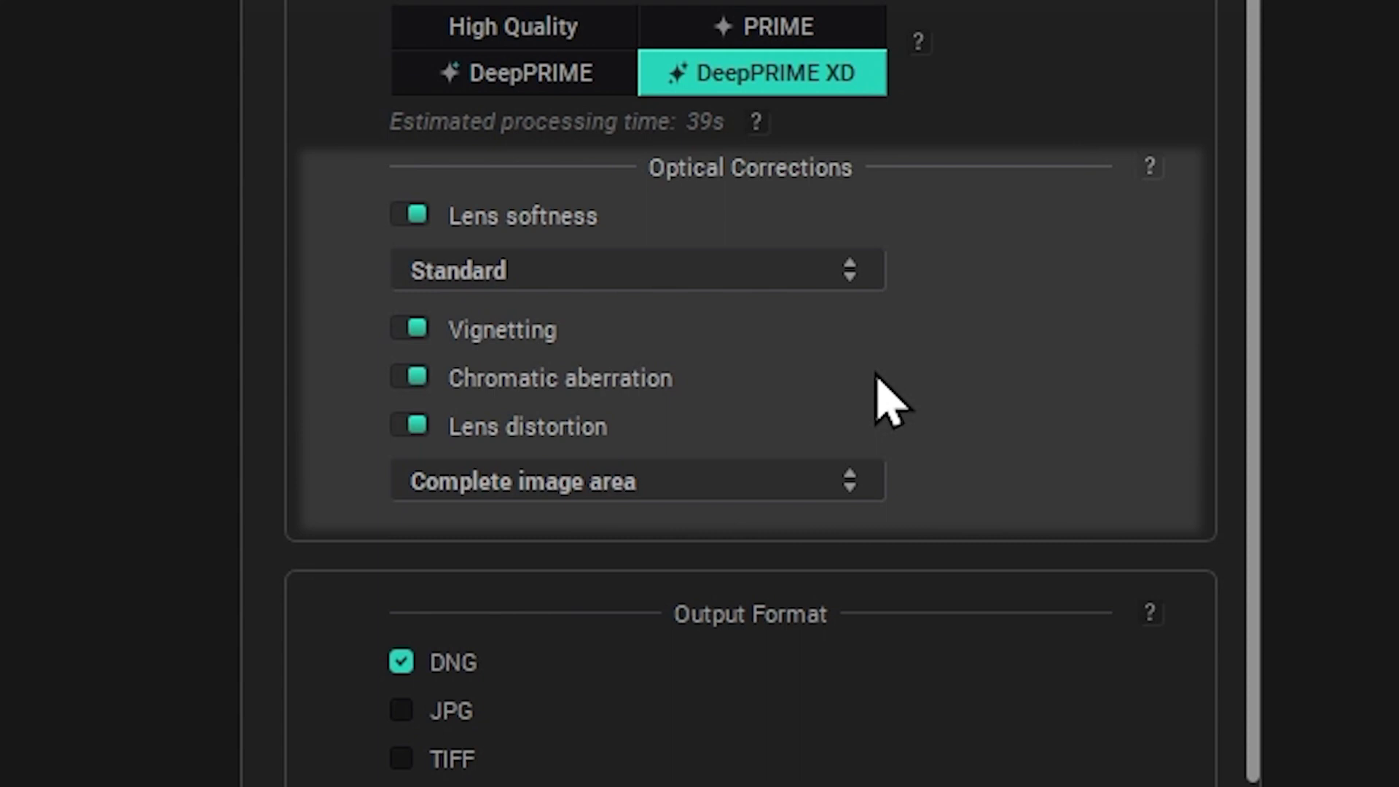
{"action": "left_click", "coordinate": [802, 275]}
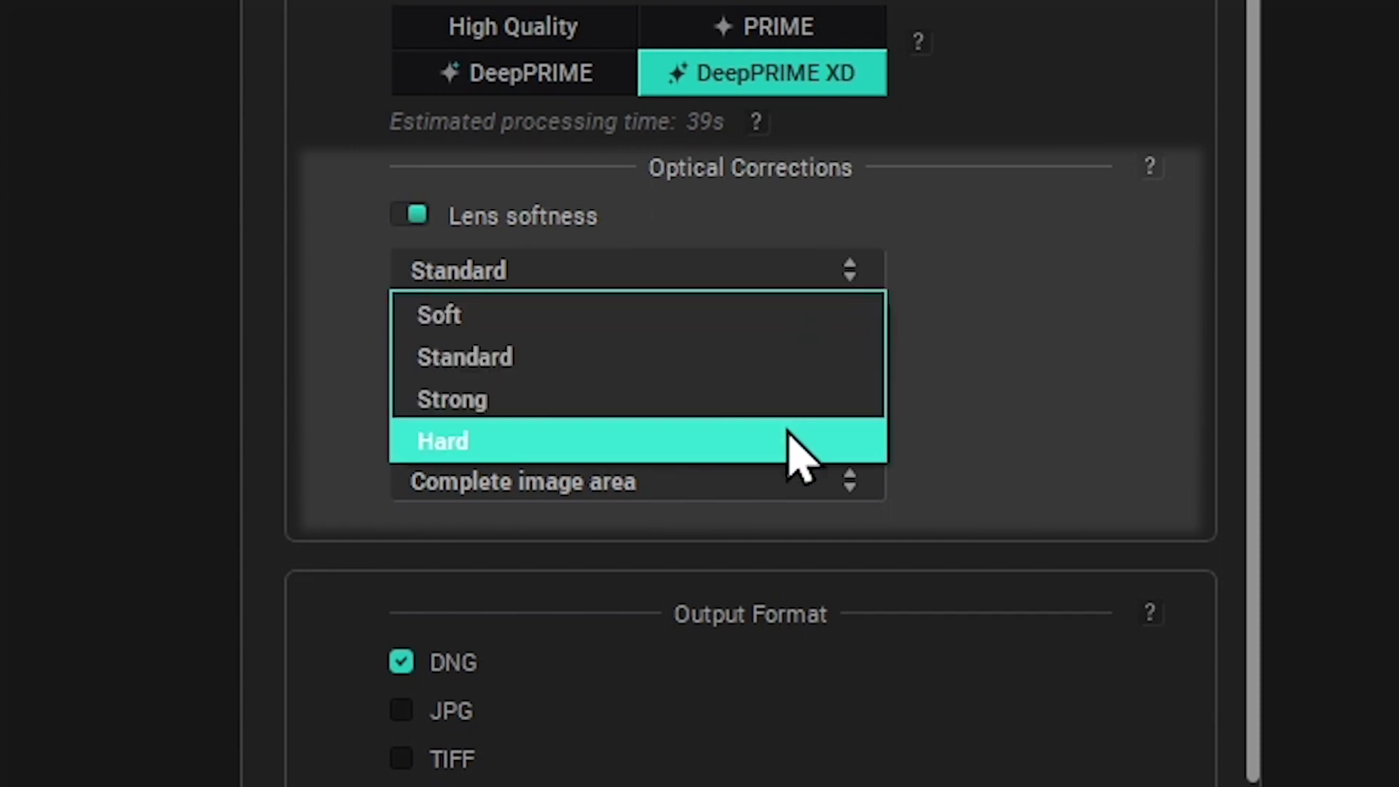
{"action": "left_click", "coordinate": [984, 421]}
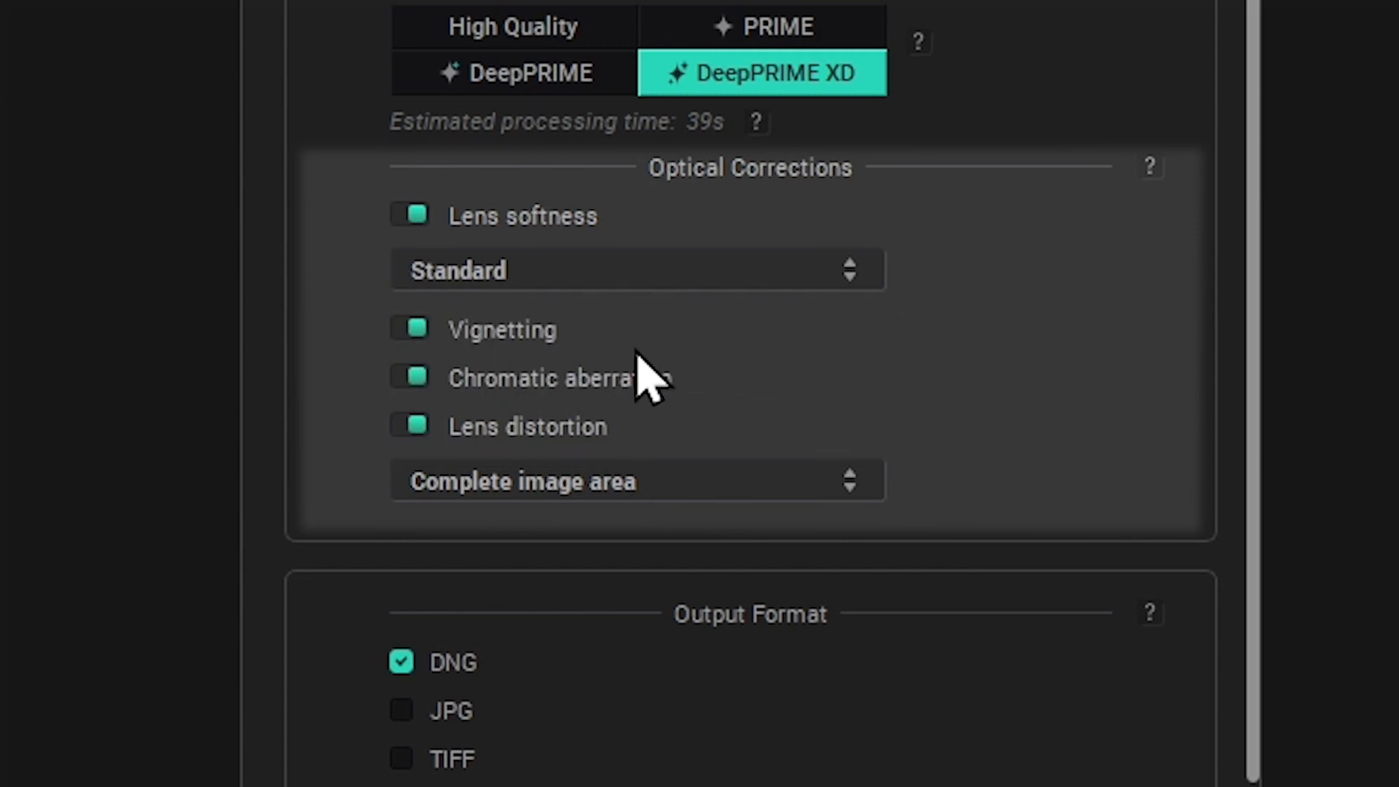
{"action": "left_click", "coordinate": [414, 337]}
{"action": "left_click", "coordinate": [414, 334]}
{"action": "left_click", "coordinate": [416, 388]}
{"action": "left_click", "coordinate": [417, 386]}
{"action": "left_click", "coordinate": [470, 487]}
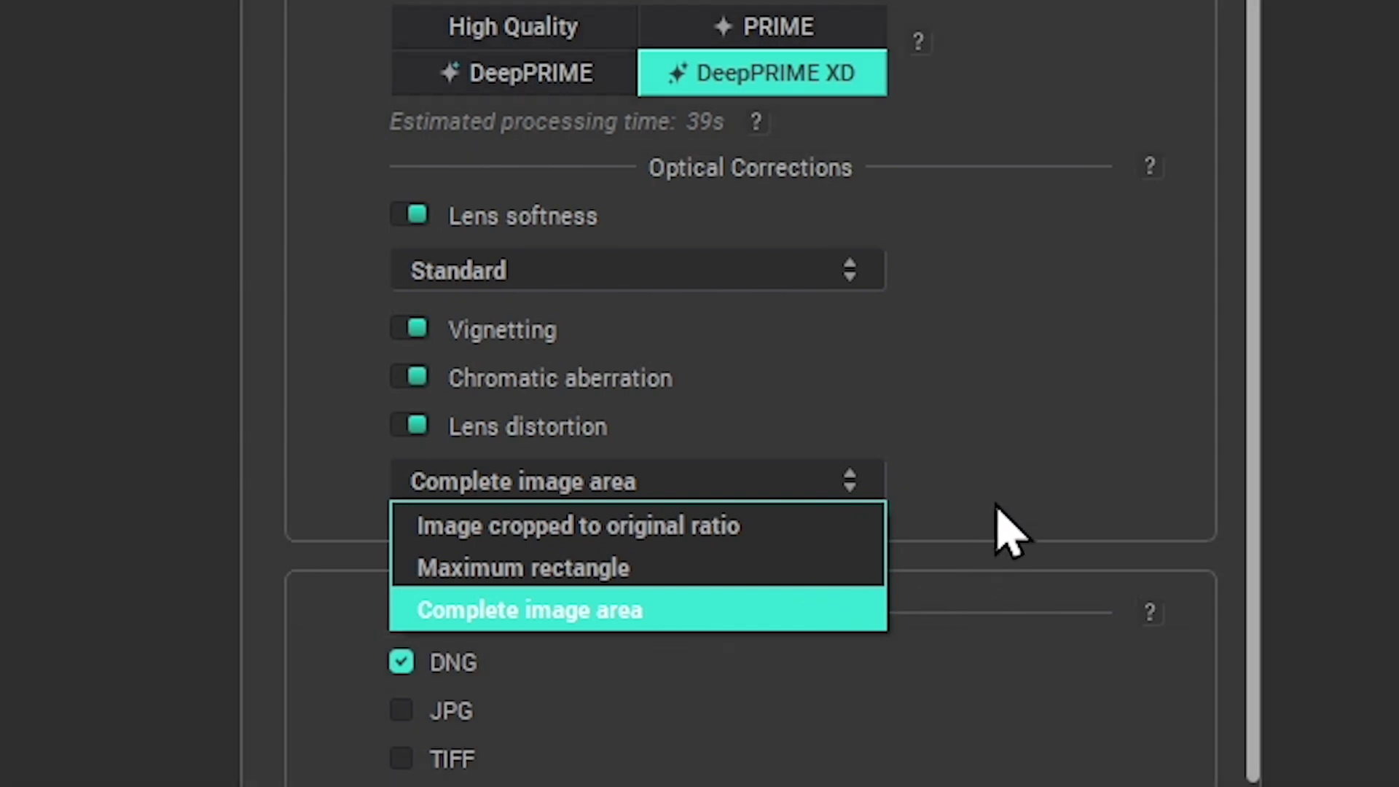
{"action": "left_click", "coordinate": [864, 597]}
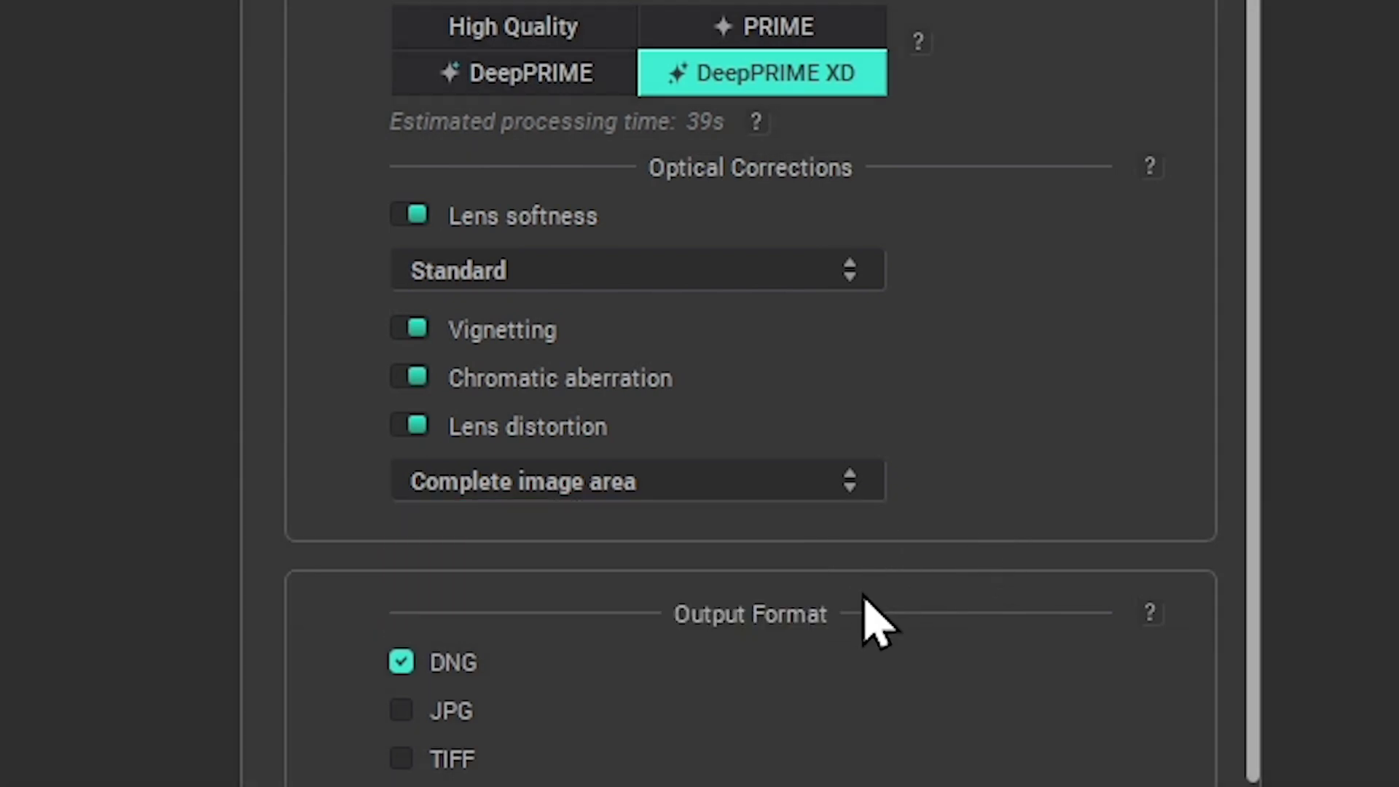
Step: Add a JPG output and lower its quality to 89
{"action": "scroll", "coordinate": [875, 619], "scroll_direction": "down", "scroll_amount": 3}
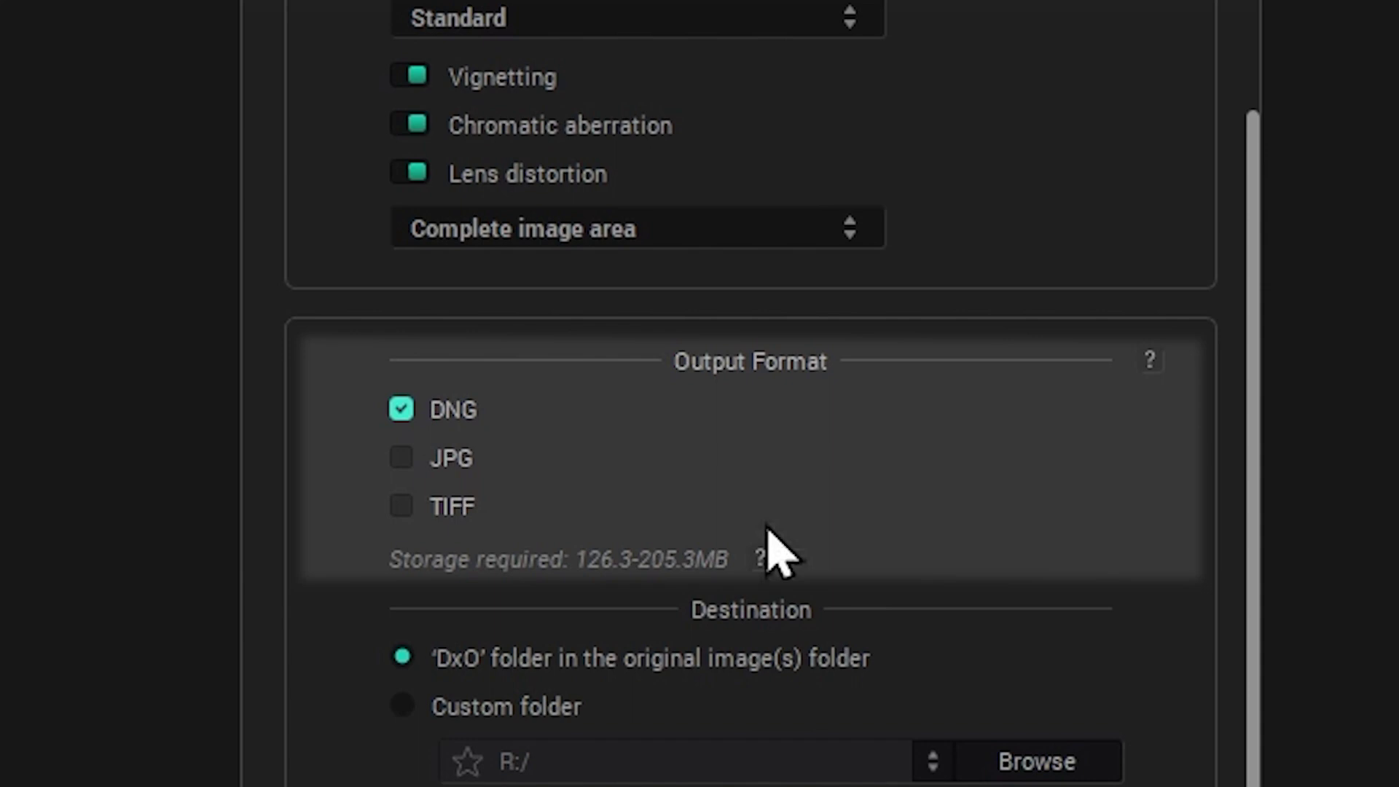
{"action": "left_click", "coordinate": [400, 459]}
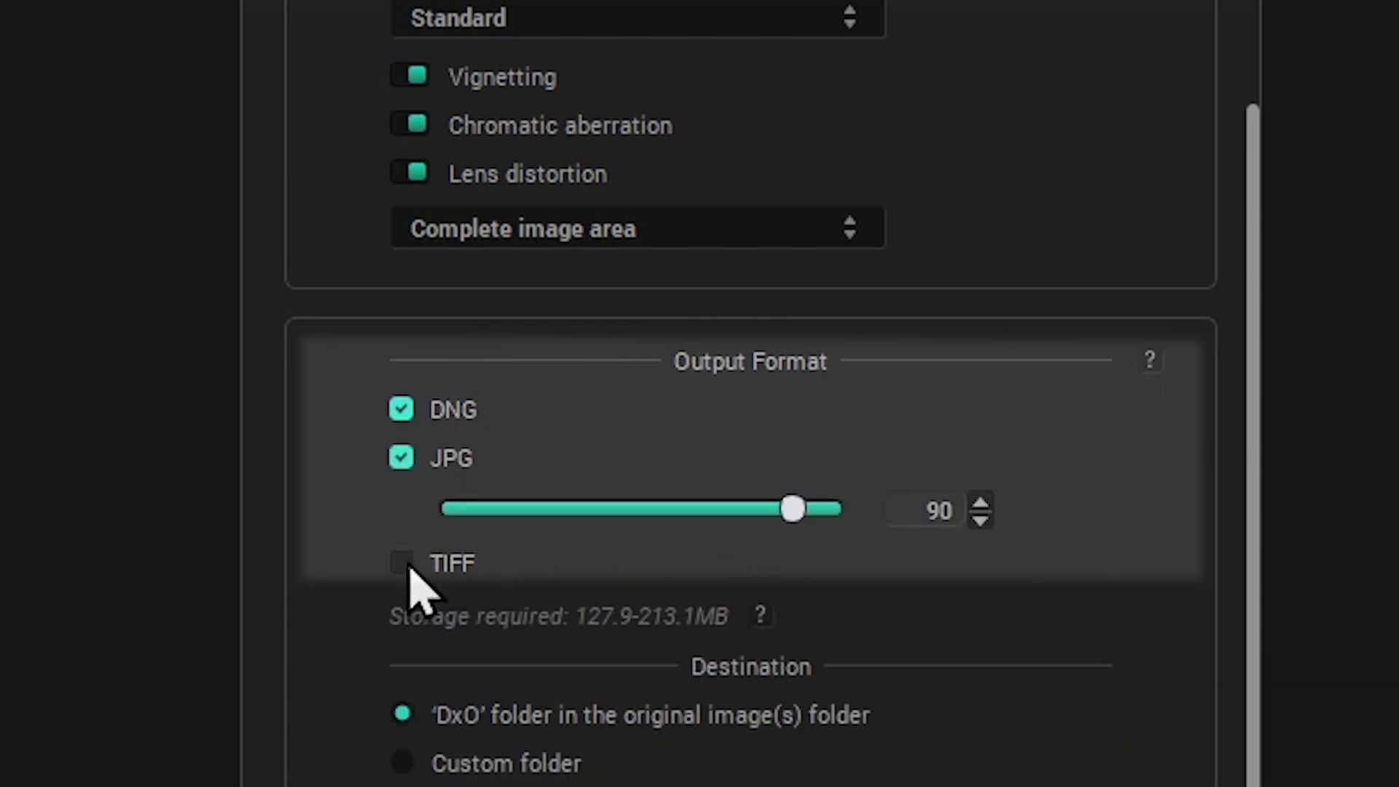
{"action": "mouse_move", "coordinate": [795, 512]}
{"action": "left_mouse_down"}
{"action": "mouse_move", "coordinate": [681, 513]}
{"action": "mouse_move", "coordinate": [791, 514]}
{"action": "left_mouse_up"}
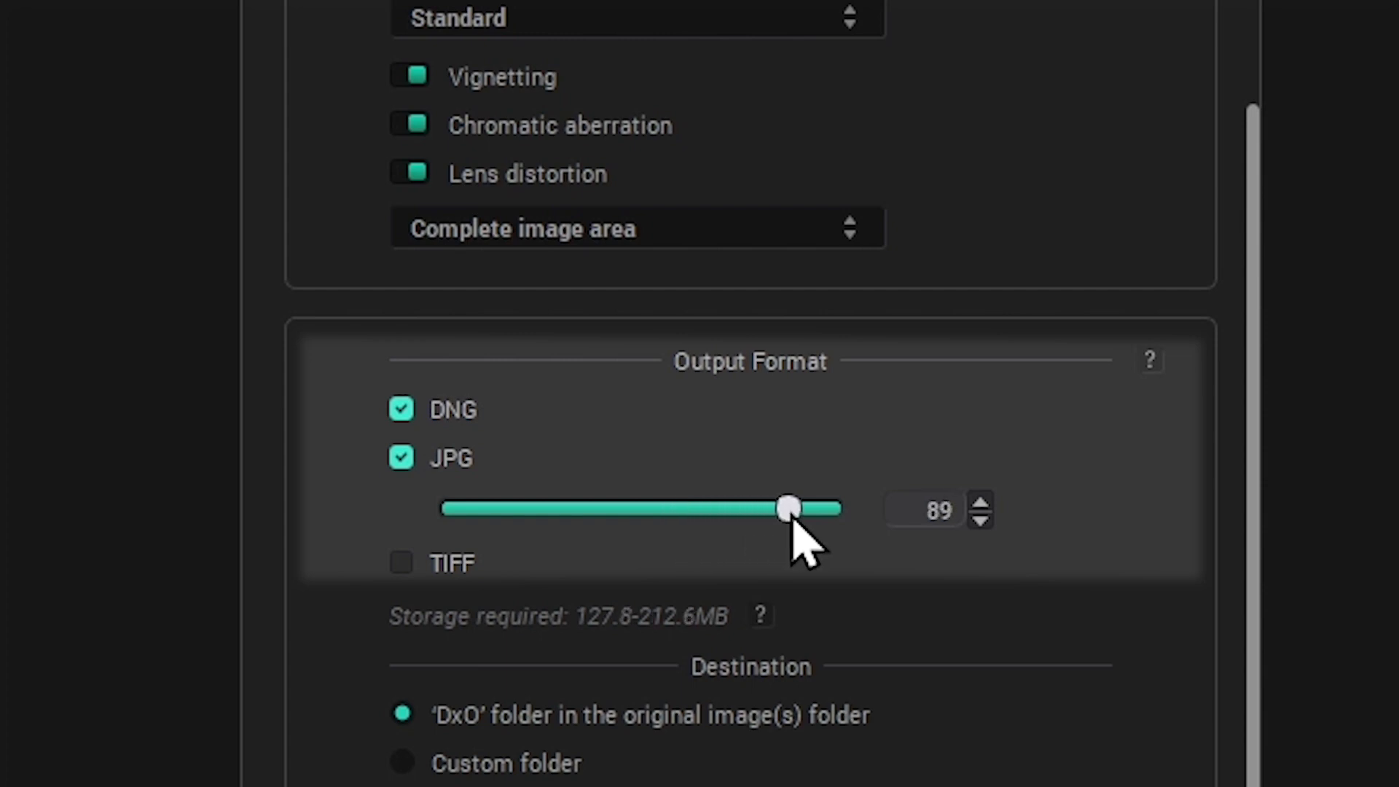
Step: Add a TIFF output and keep its bit depth at 8-bit
{"action": "left_click", "coordinate": [401, 562]}
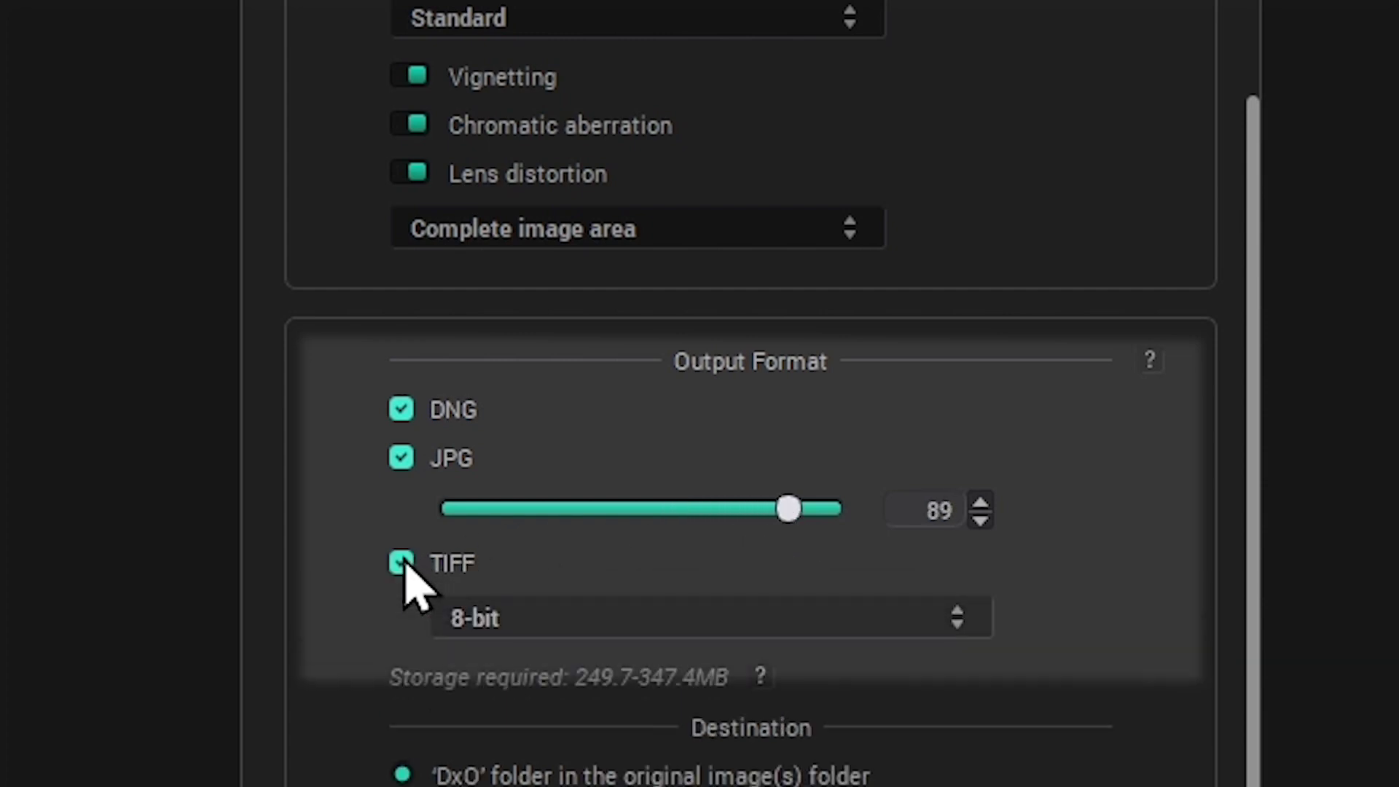
{"action": "left_click", "coordinate": [592, 619]}
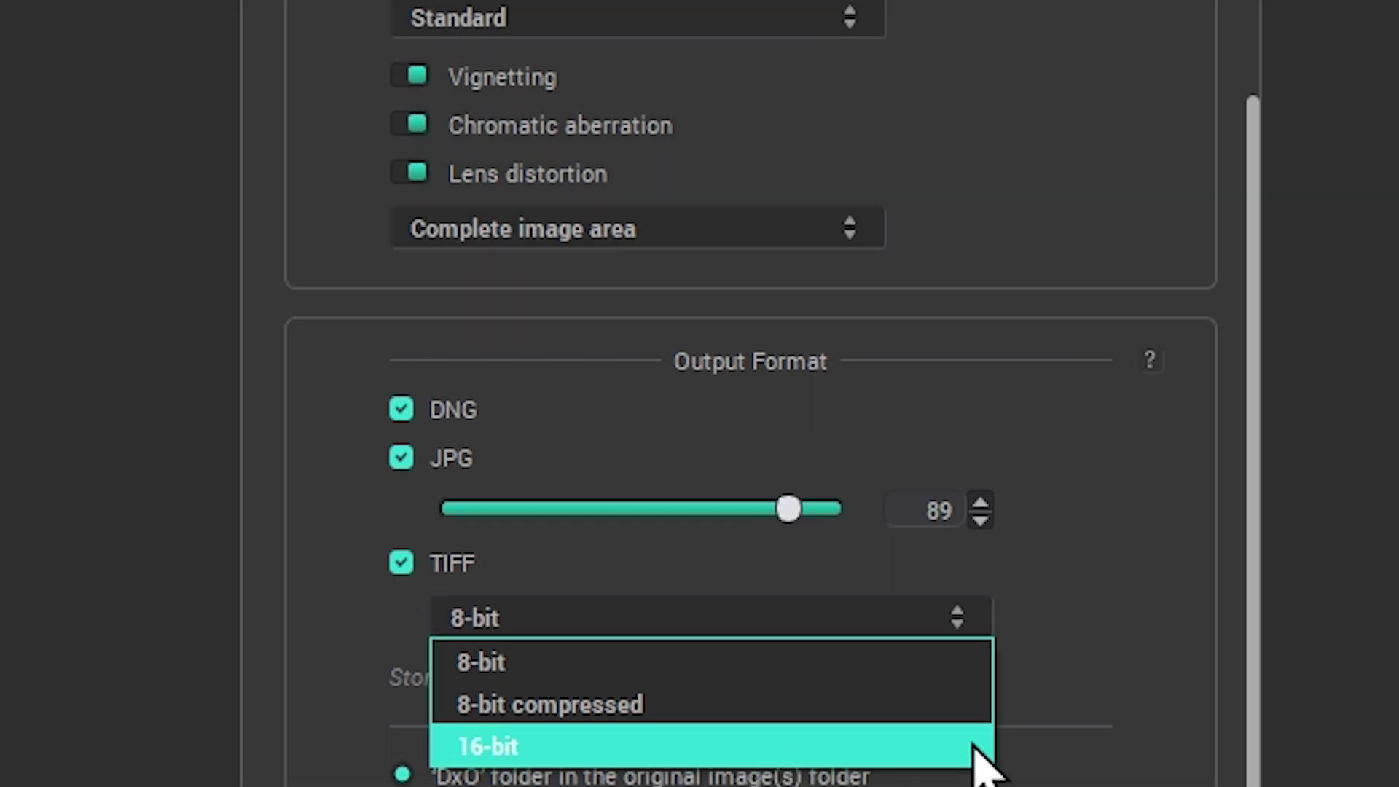
{"action": "left_click", "coordinate": [1078, 706]}
{"action": "scroll", "coordinate": [823, 750], "scroll_direction": "down", "scroll_amount": 3}
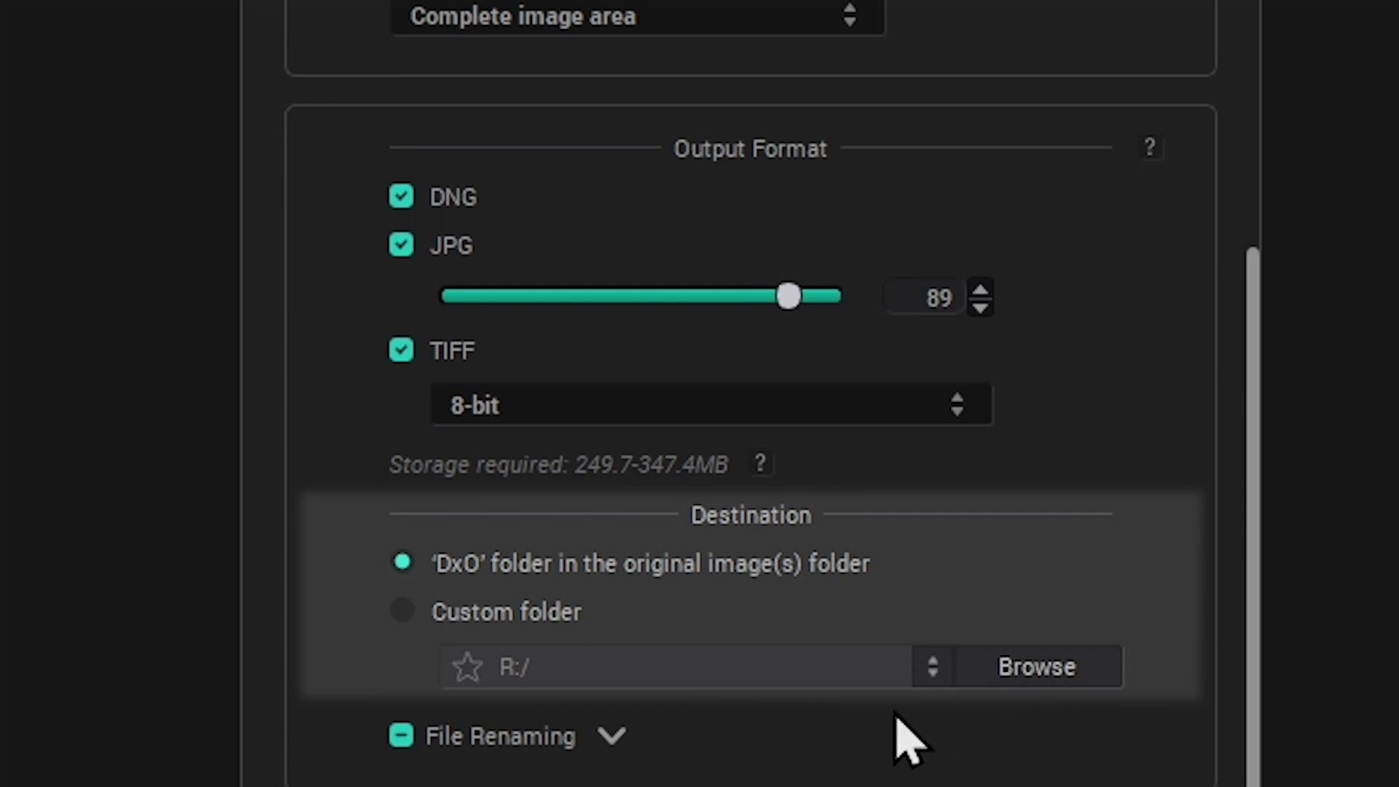
Step: In File Renaming, add RAW processing method and custom text to the prefix and suffix, giving DxO_DeepPRIMEXD_{MyImage}_DxO_DeepPRIMEXD
{"action": "left_click", "coordinate": [614, 737]}
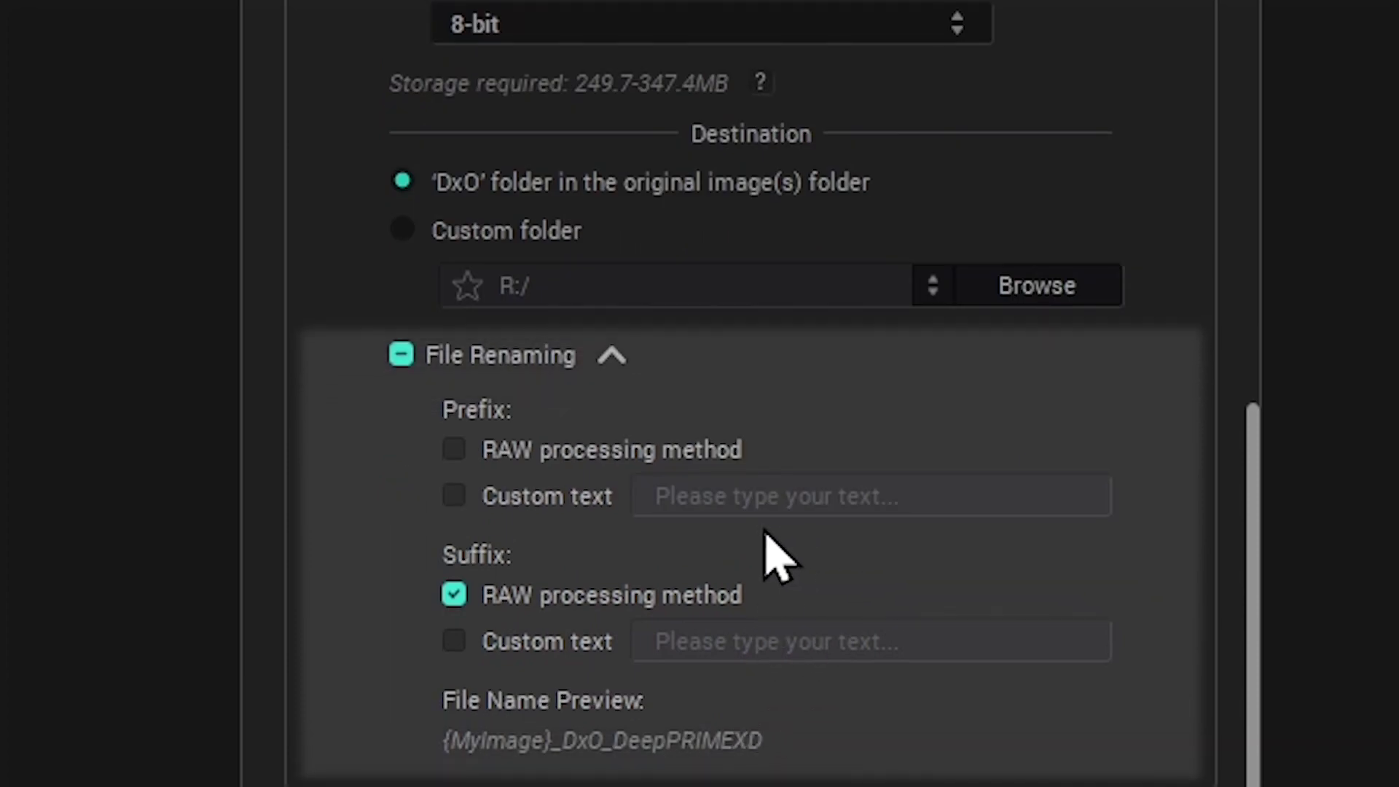
{"action": "left_click", "coordinate": [458, 452]}
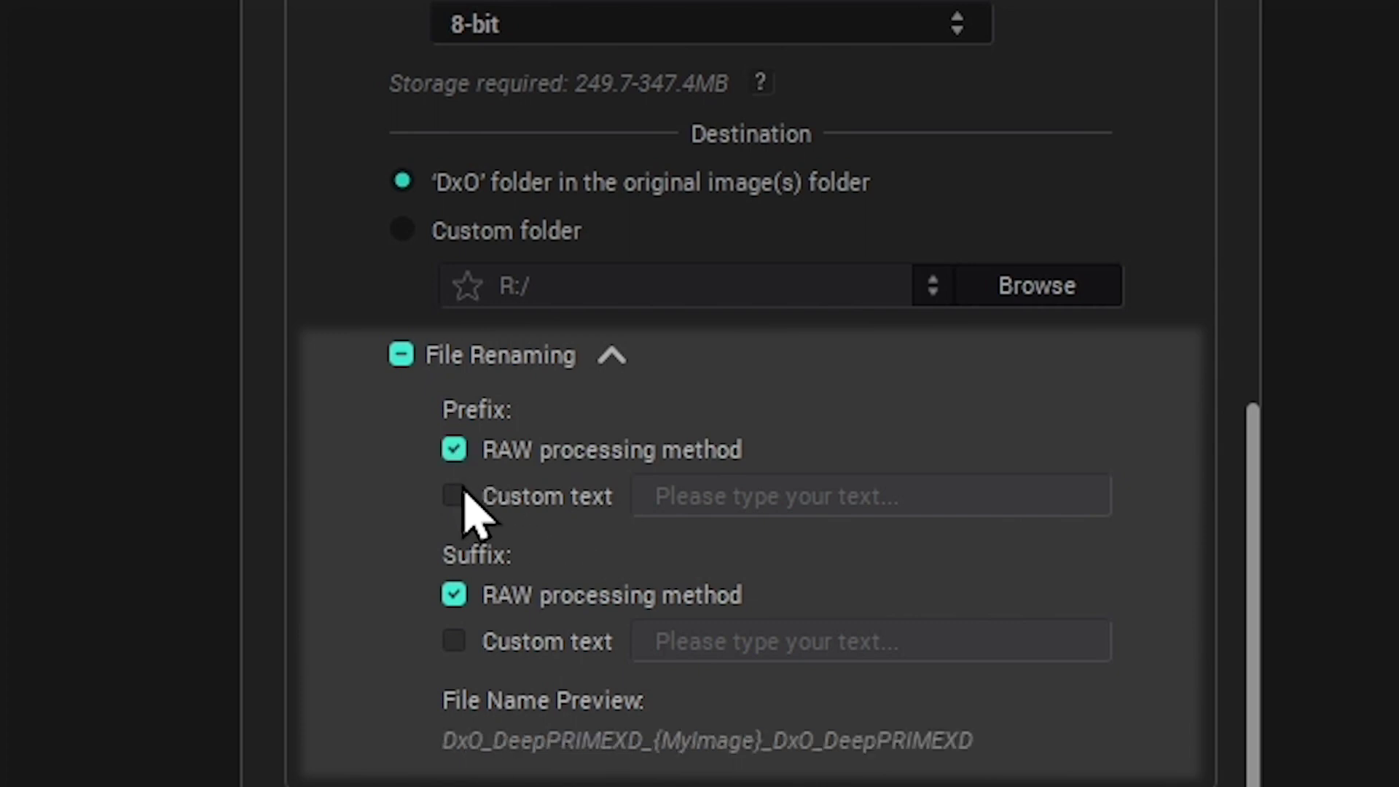
{"action": "left_click", "coordinate": [464, 494]}
{"action": "left_click", "coordinate": [464, 493]}
{"action": "left_click", "coordinate": [456, 453]}
{"action": "left_click", "coordinate": [467, 649]}
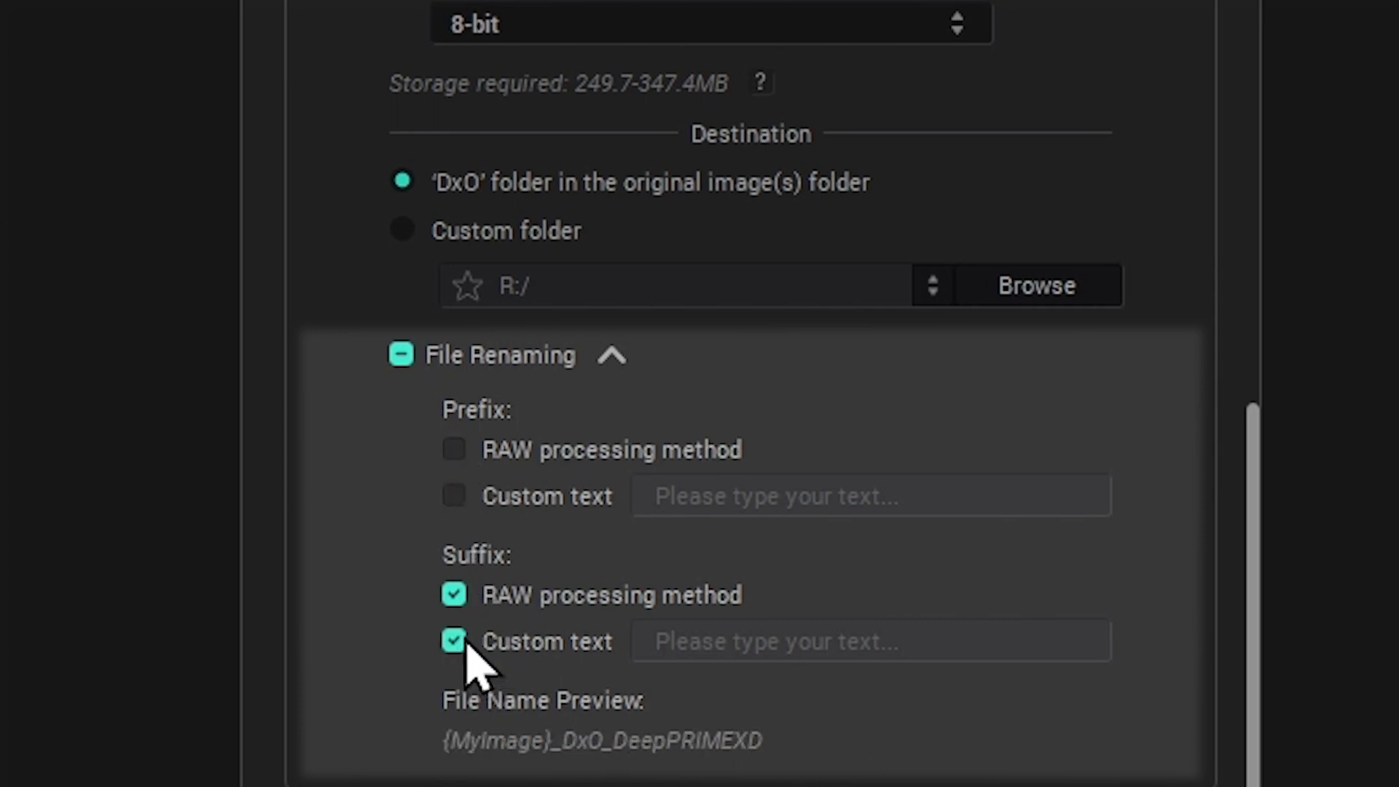
{"action": "left_click", "coordinate": [467, 494]}
{"action": "left_click", "coordinate": [471, 457]}
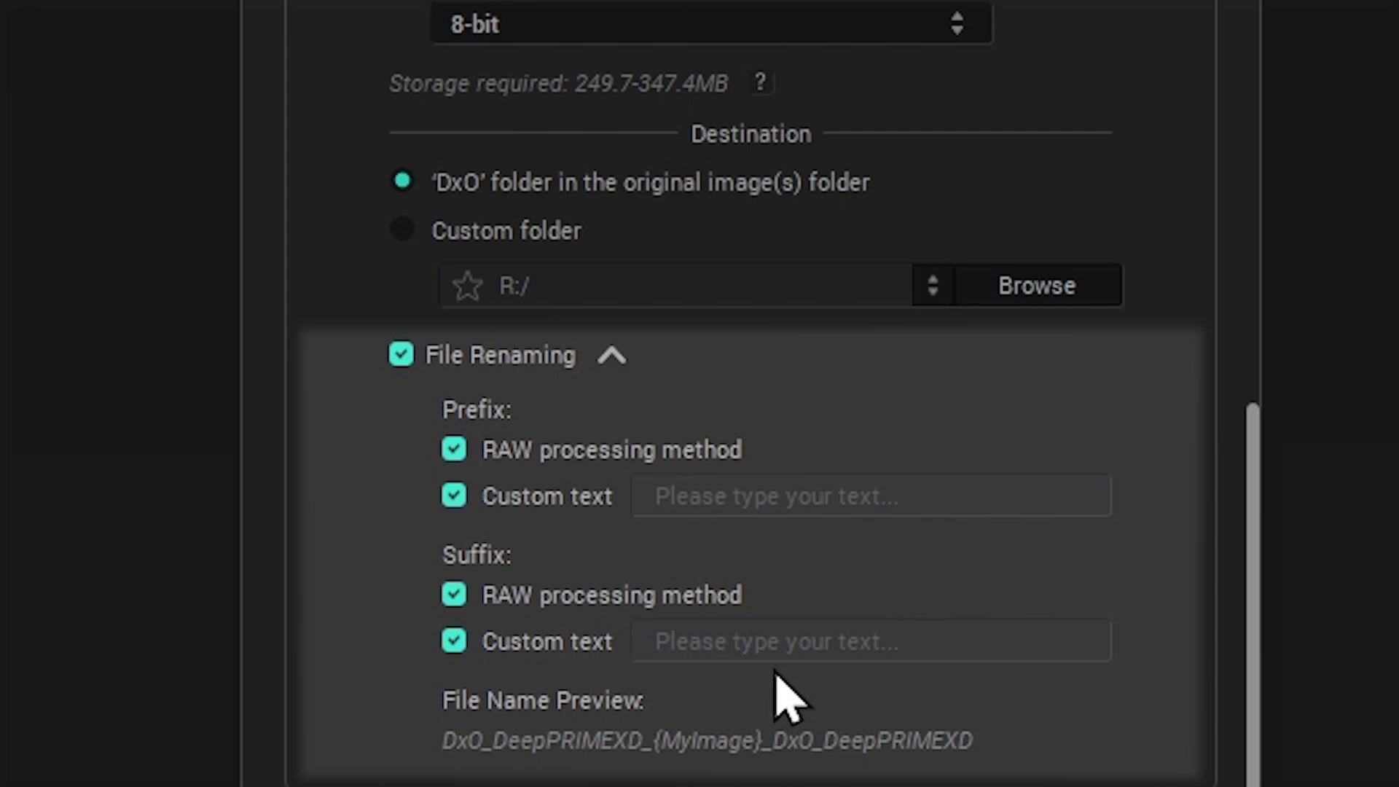
{"action": "scroll", "coordinate": [784, 700], "scroll_direction": "down", "scroll_amount": 5}
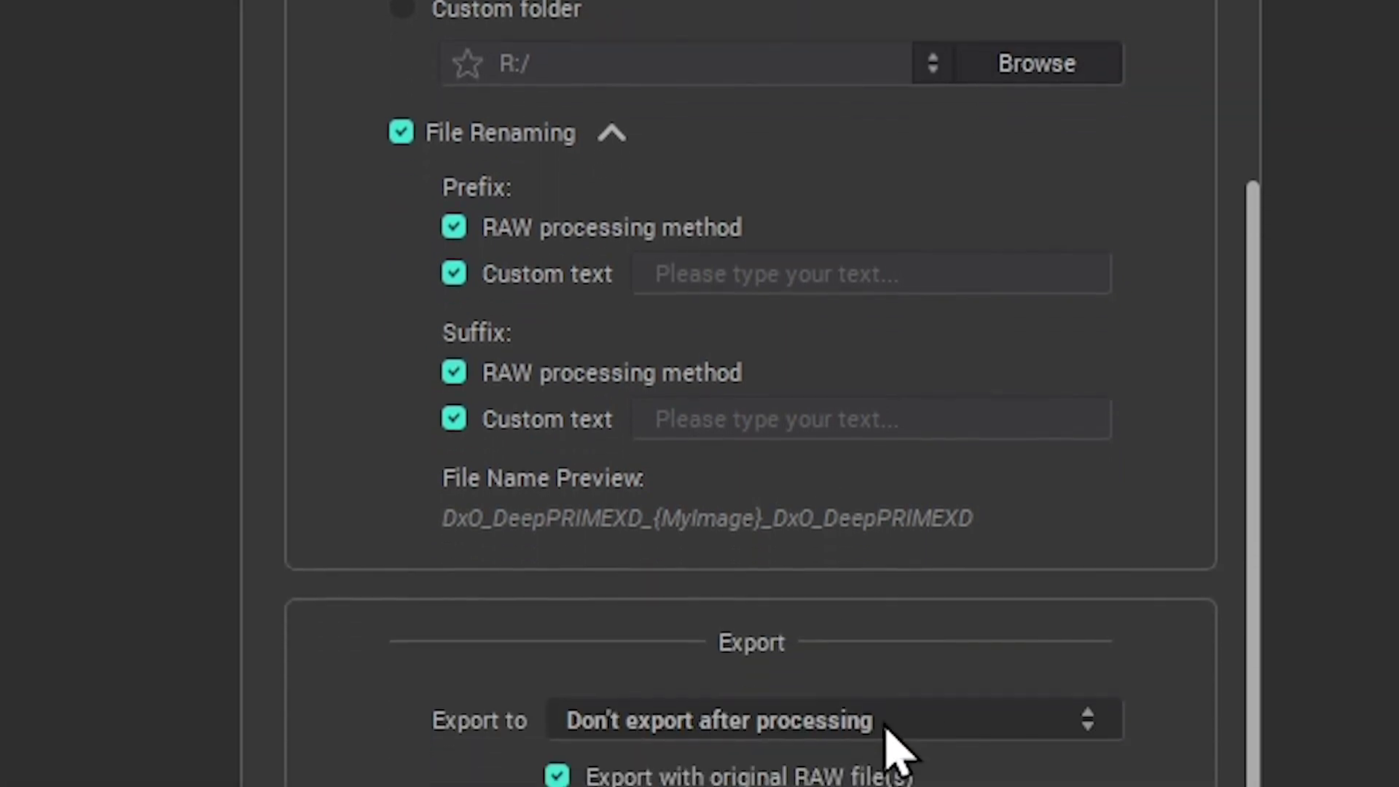
{"action": "left_click", "coordinate": [885, 614]}
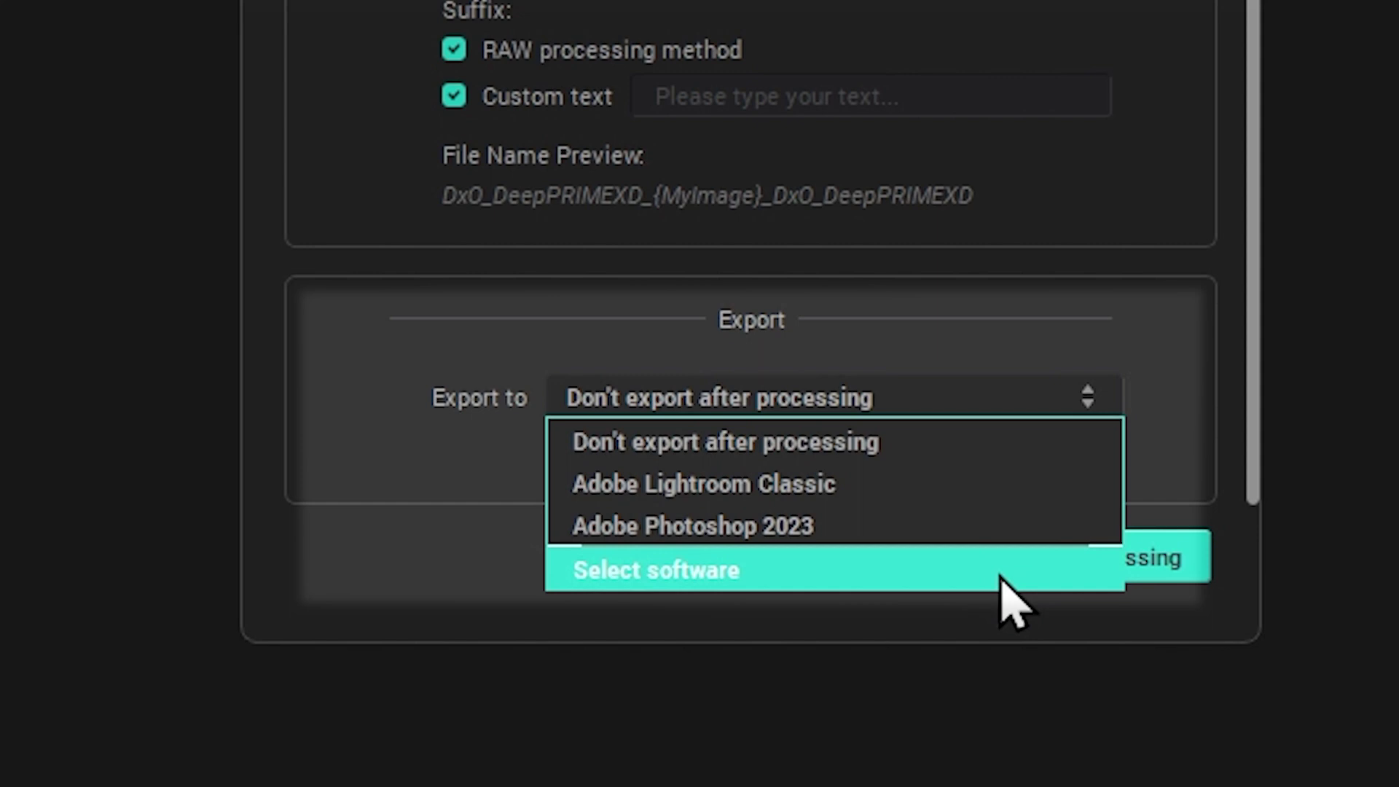
{"action": "left_click", "coordinate": [1146, 484]}
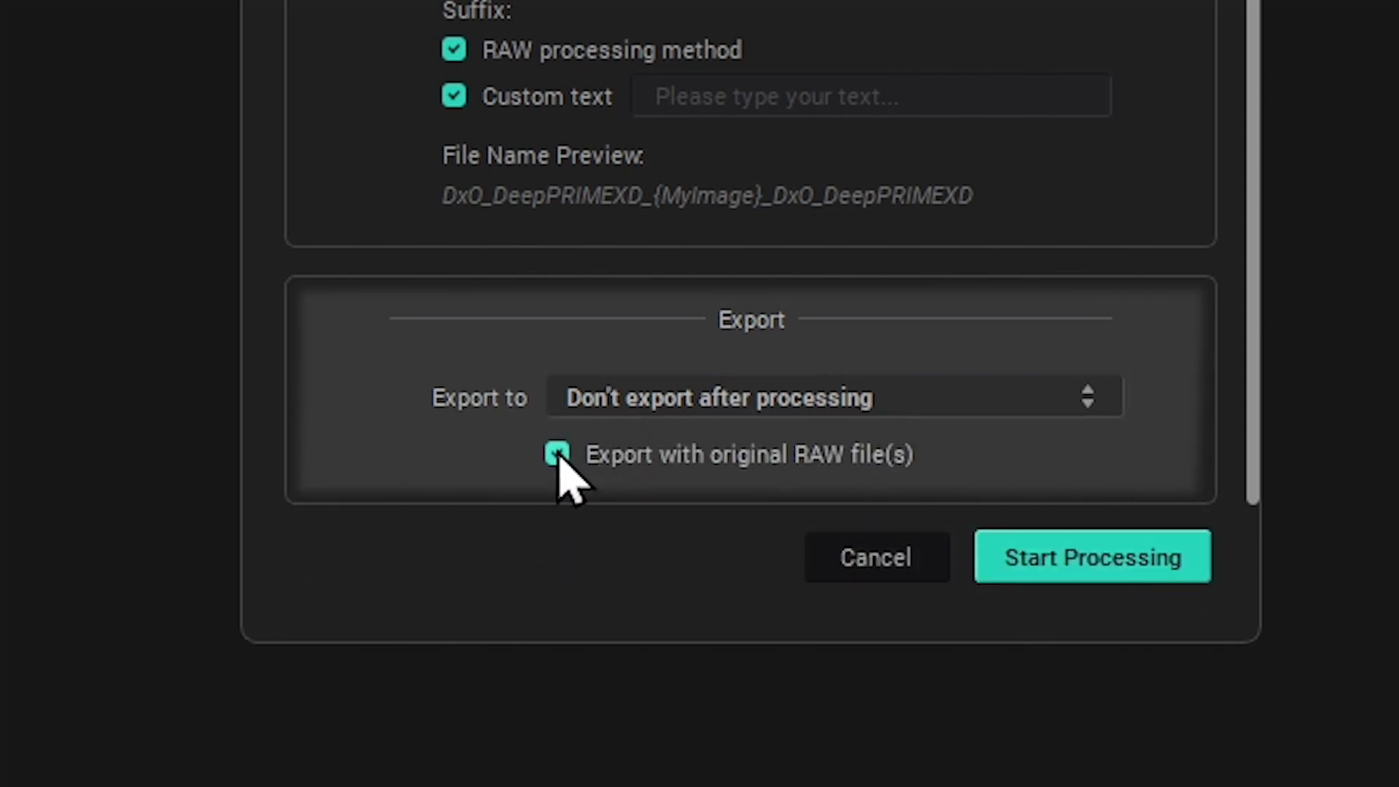
{"action": "left_click", "coordinate": [625, 468]}
{"action": "left_click", "coordinate": [626, 468]}
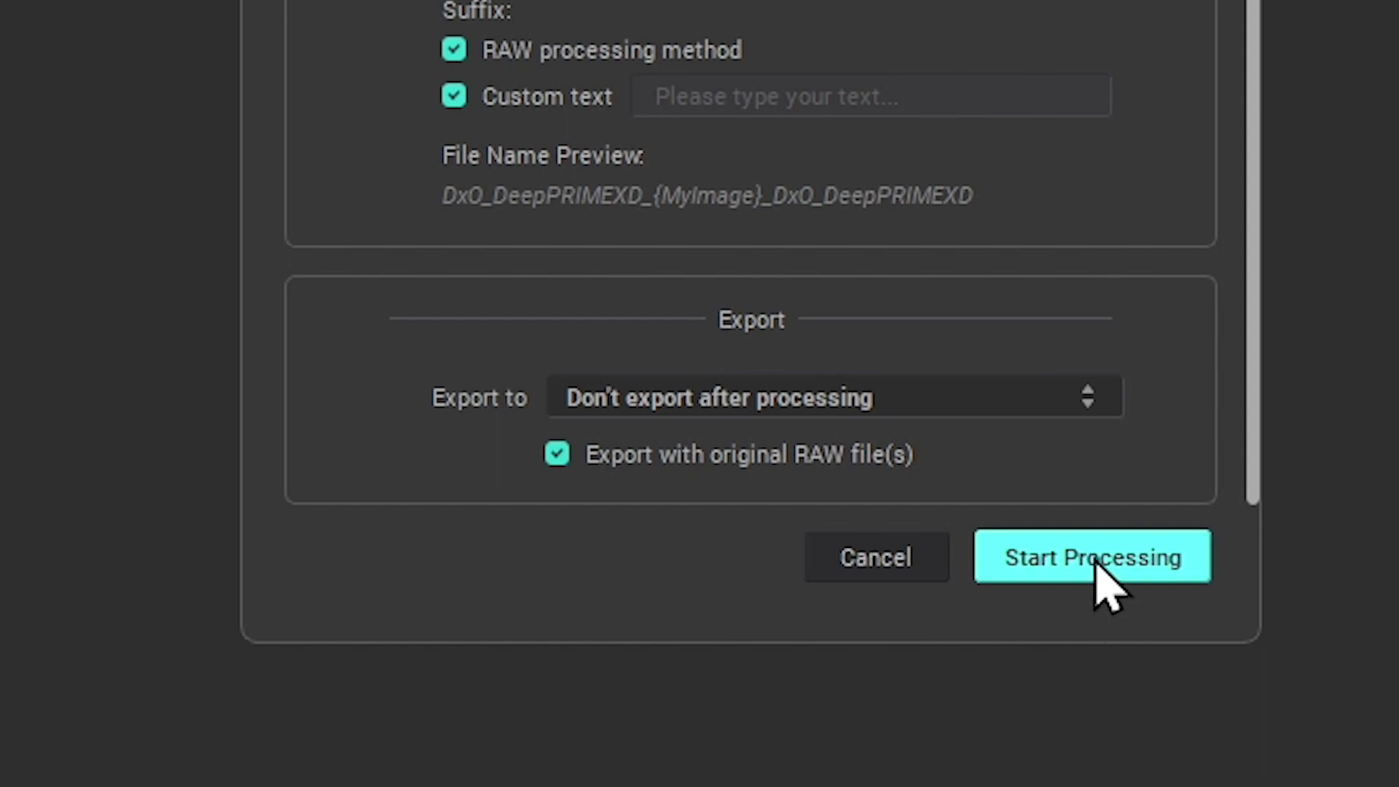